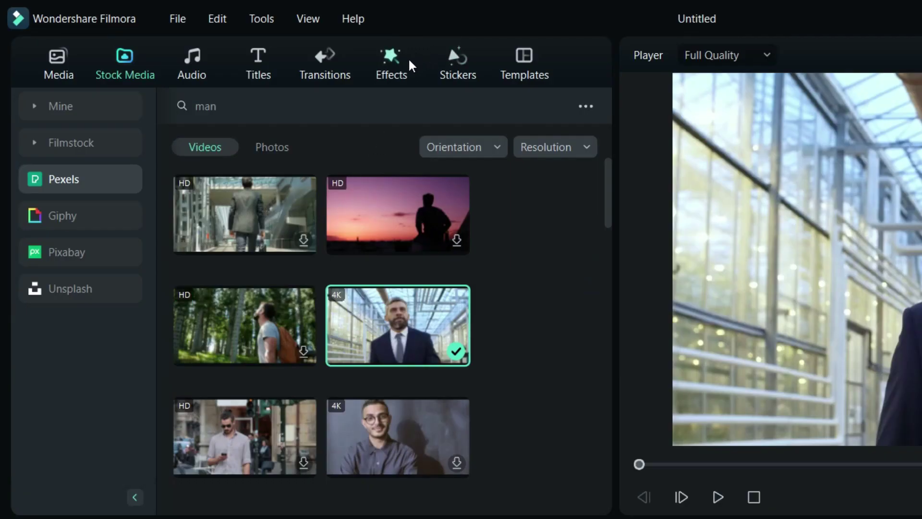
- Search the effects library for 'face off'
click(405, 60)
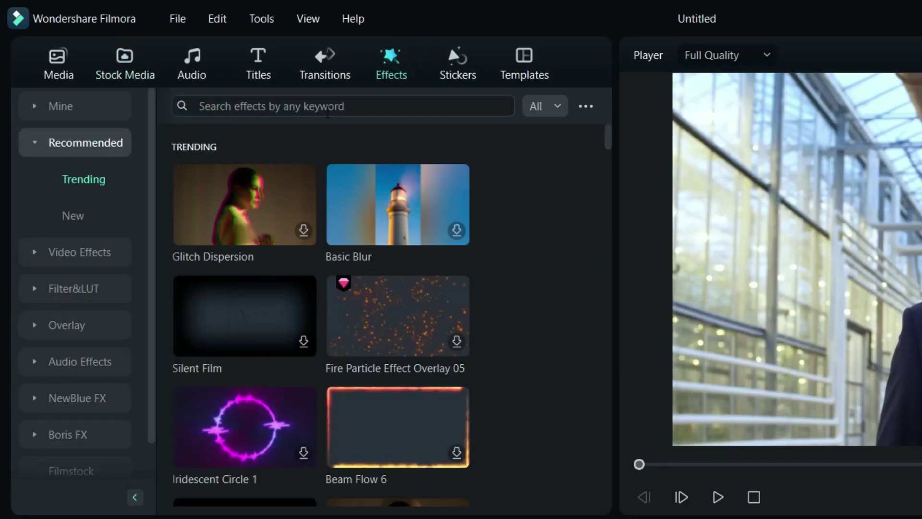
click(327, 111)
text(face)
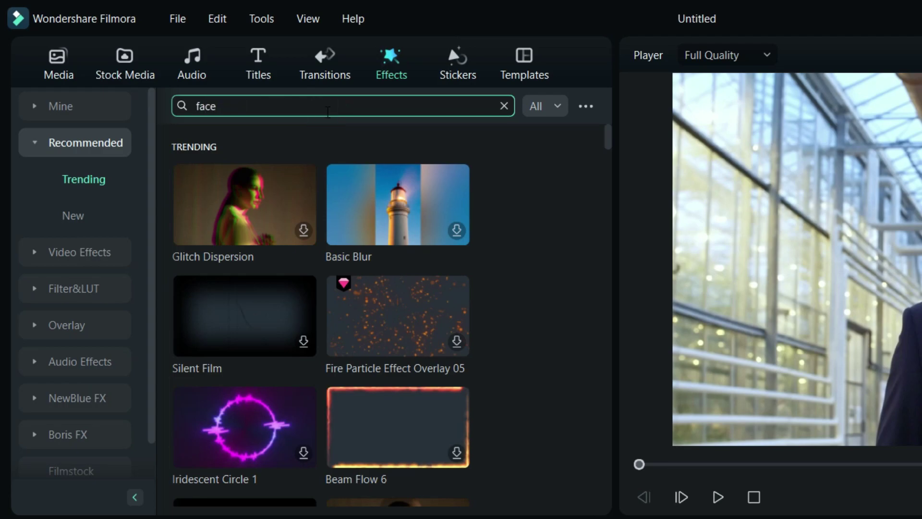
text( off)
key(Return)
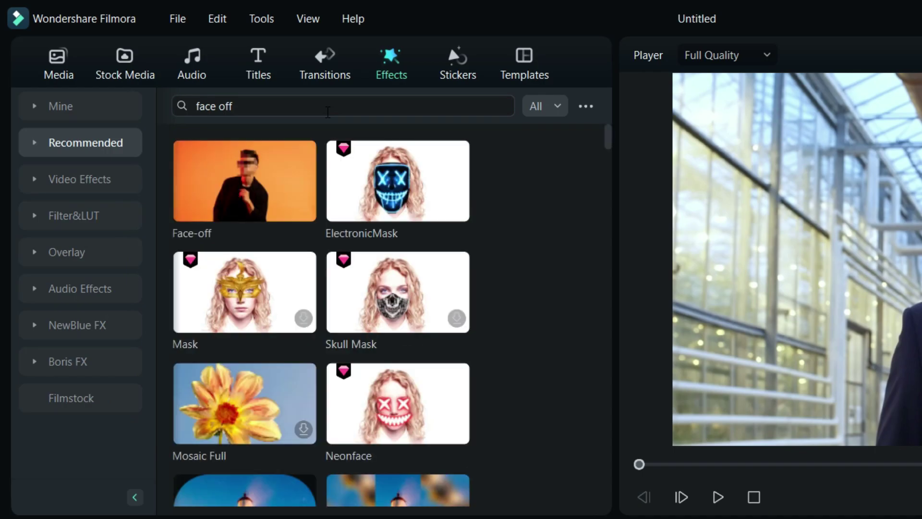
- Add Face-off above the clip, stretch it across the clip, preview it, then delete it
mouse_move(246, 197)
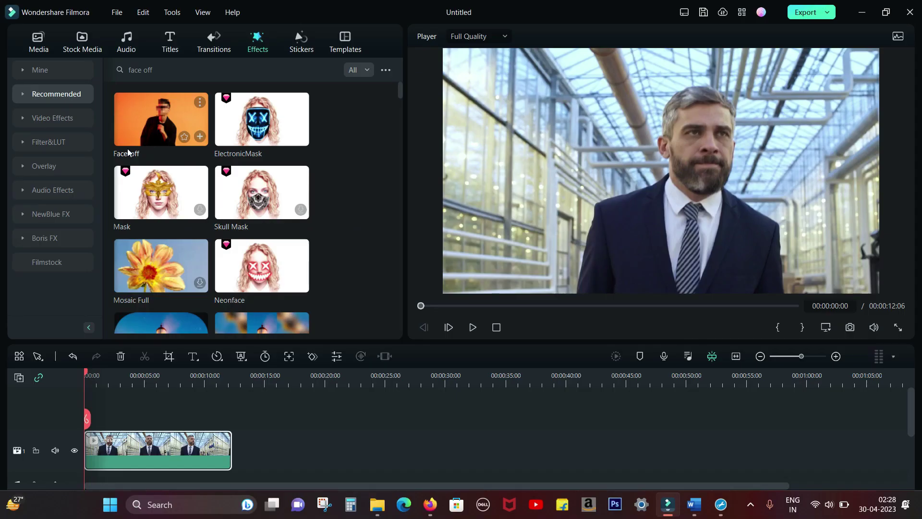
drag(156, 146, 93, 402)
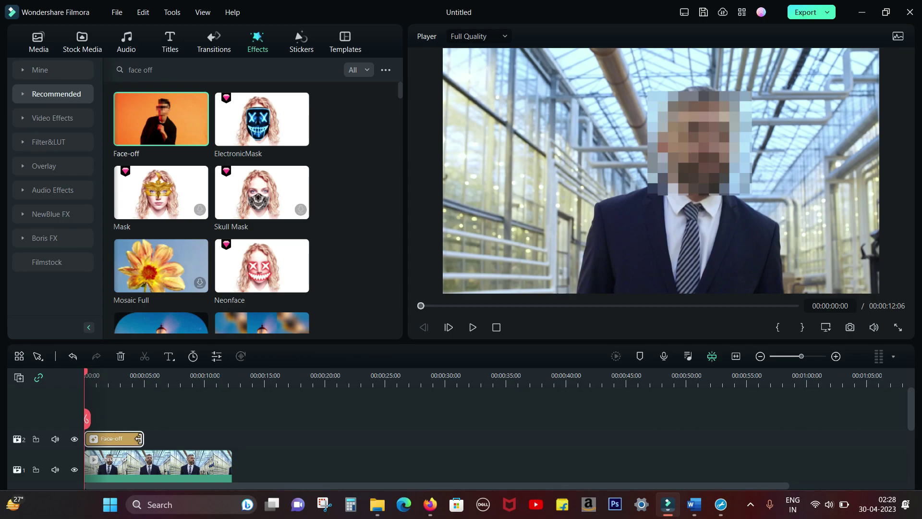
drag(140, 442, 229, 438)
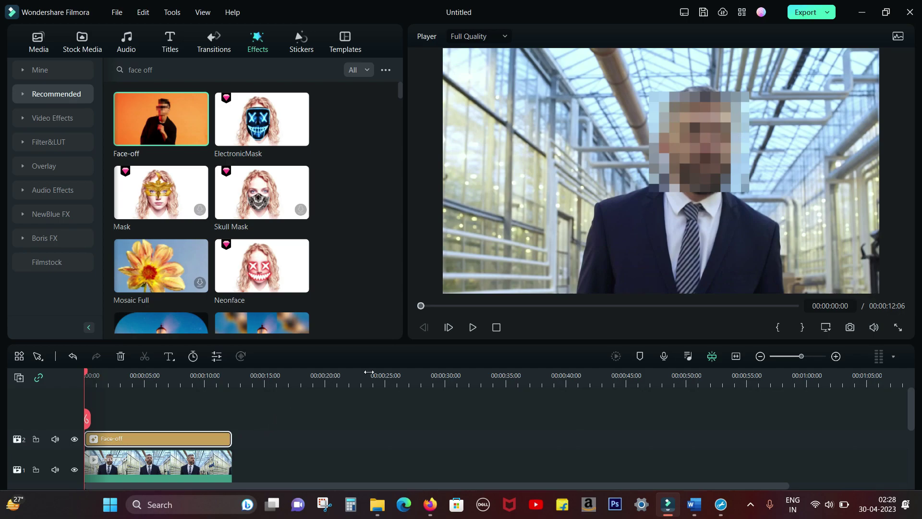
click(473, 328)
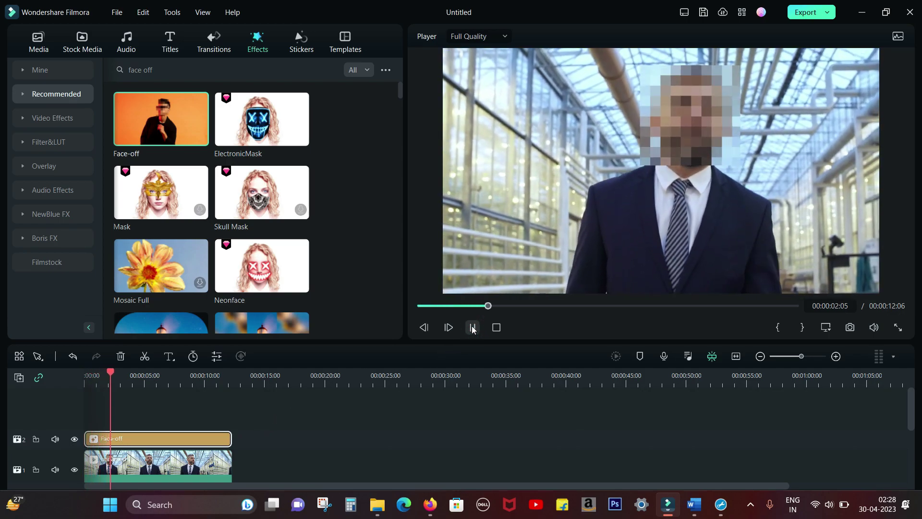
click(206, 429)
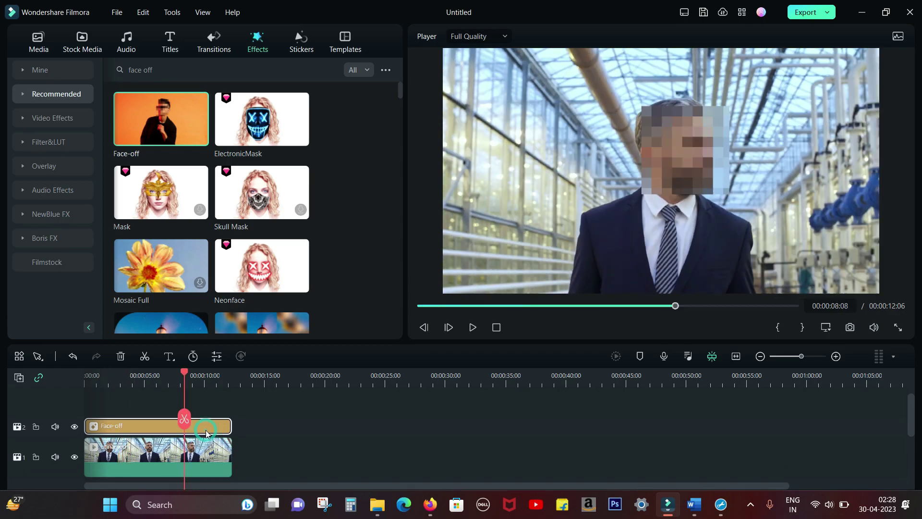
key(Delete)
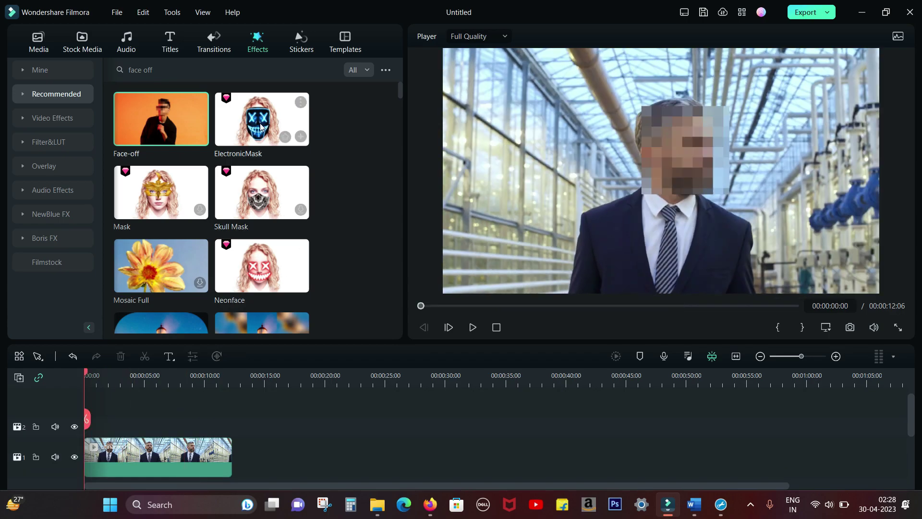
drag(283, 137, 106, 431)
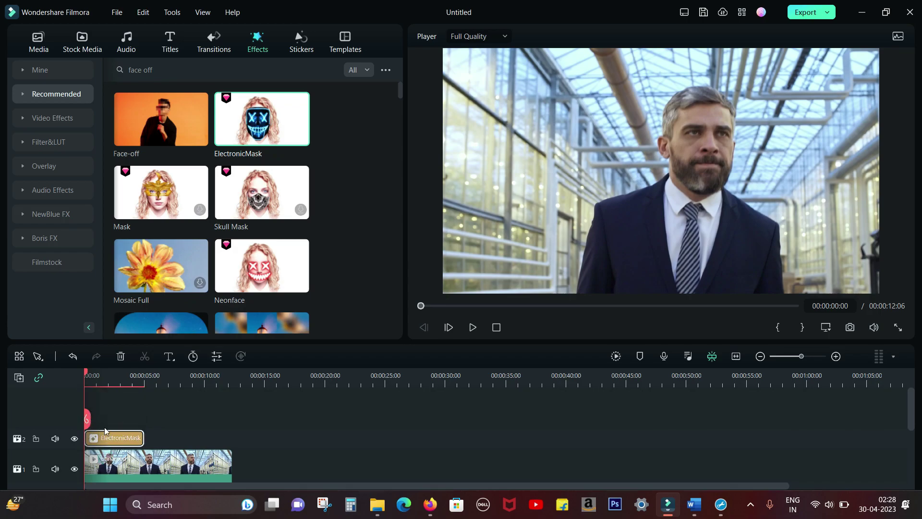
click(473, 328)
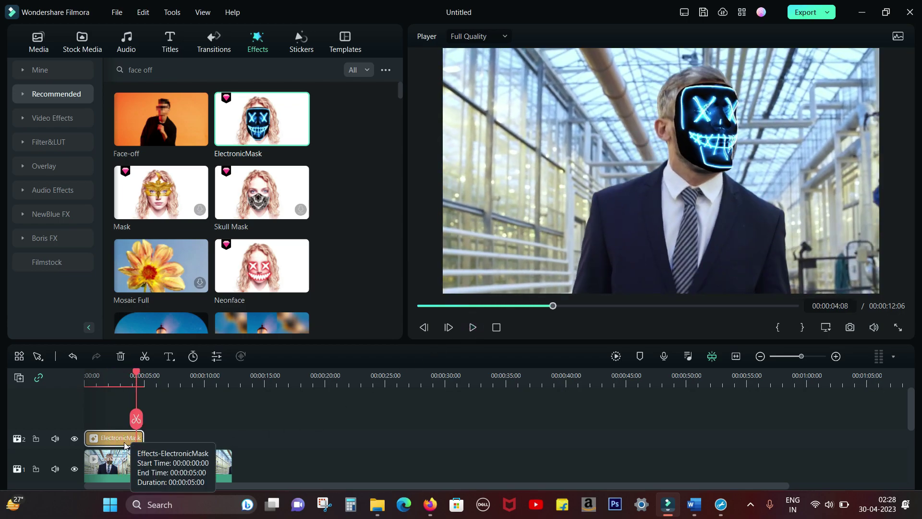
key(ctrl+z)
drag(261, 266, 115, 435)
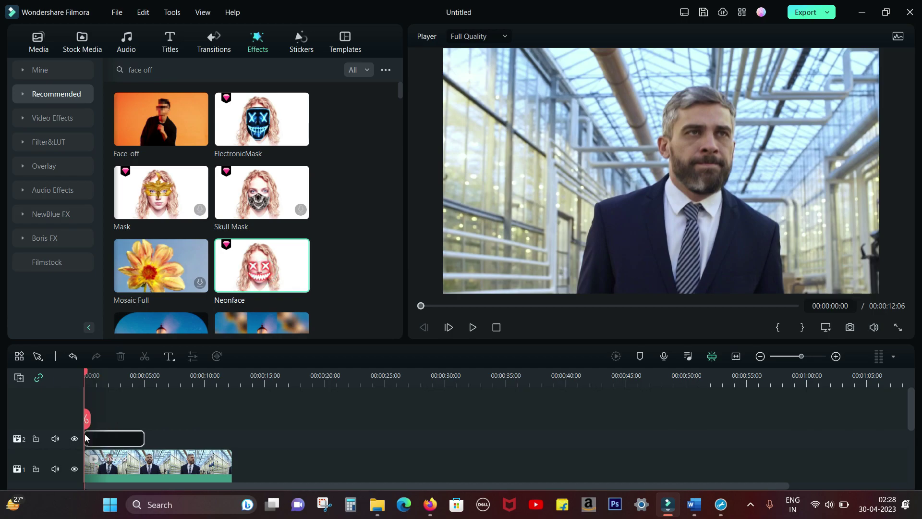
click(474, 328)
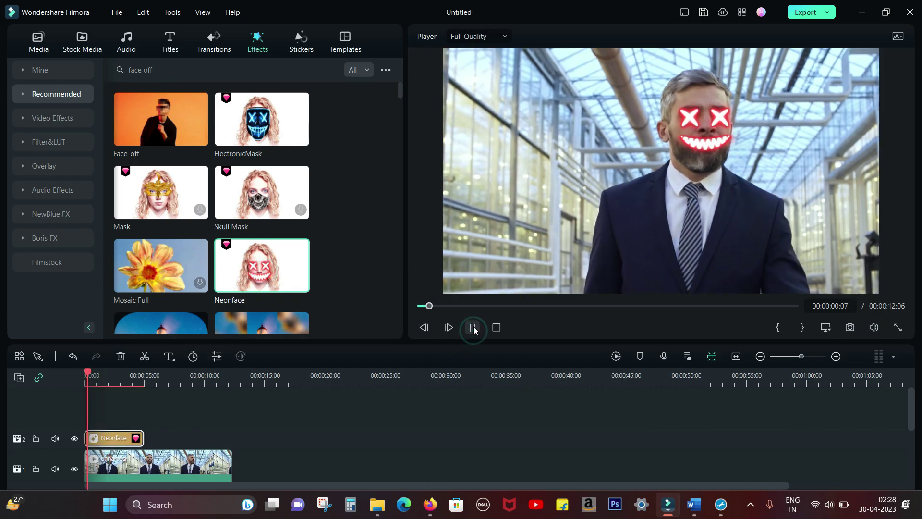
key(ctrl+z)
scroll(160, 295, down, 5)
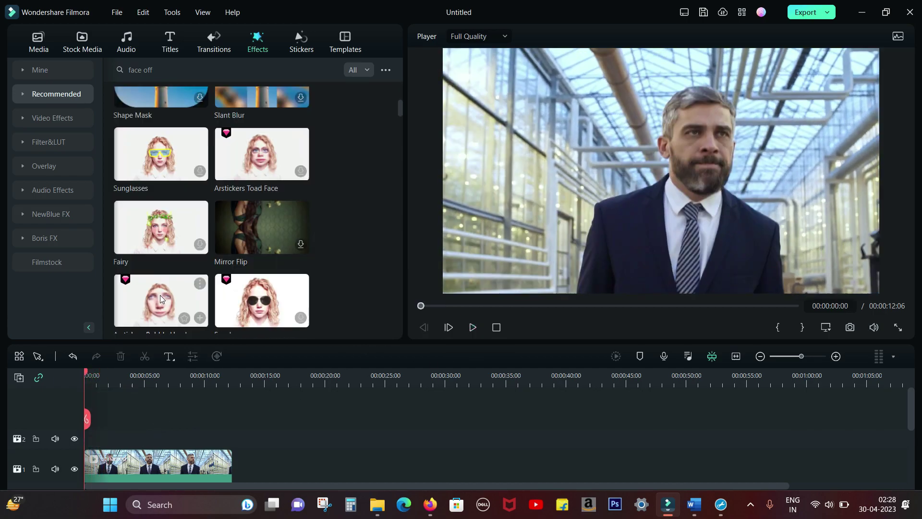
drag(160, 295, 115, 437)
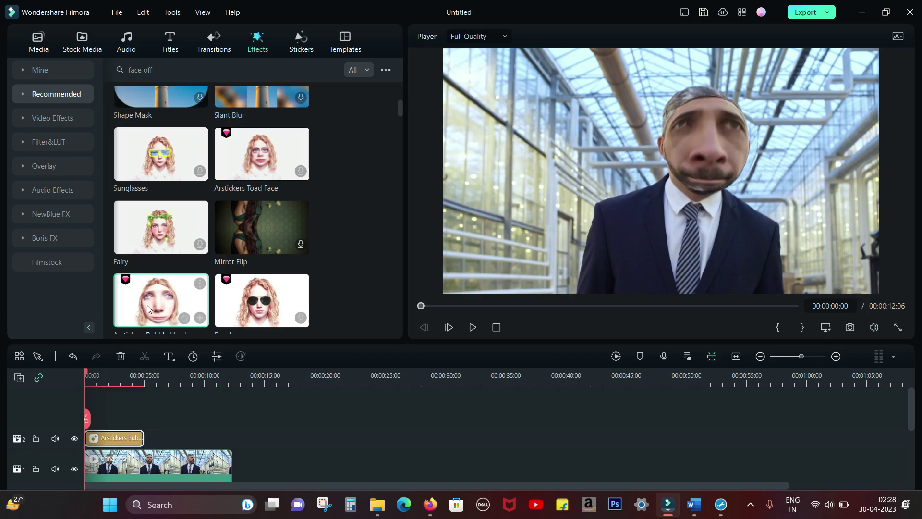
click(473, 327)
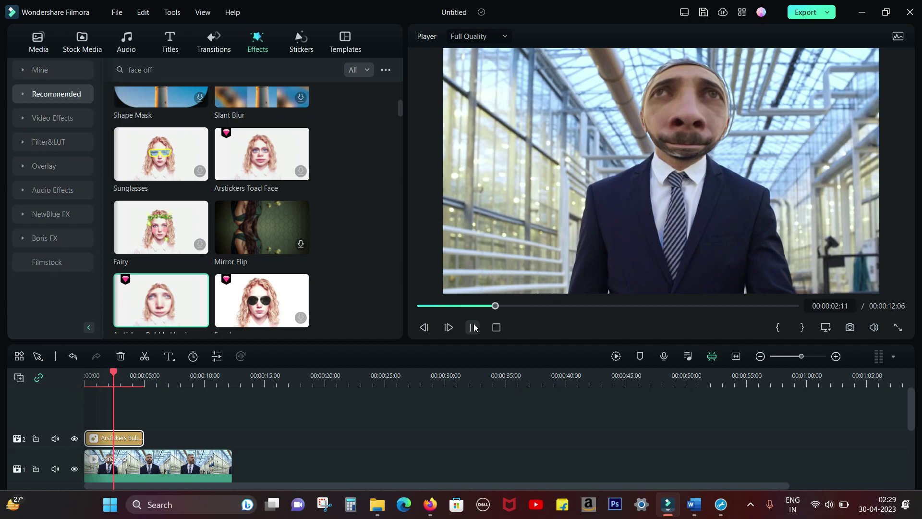
click(473, 327)
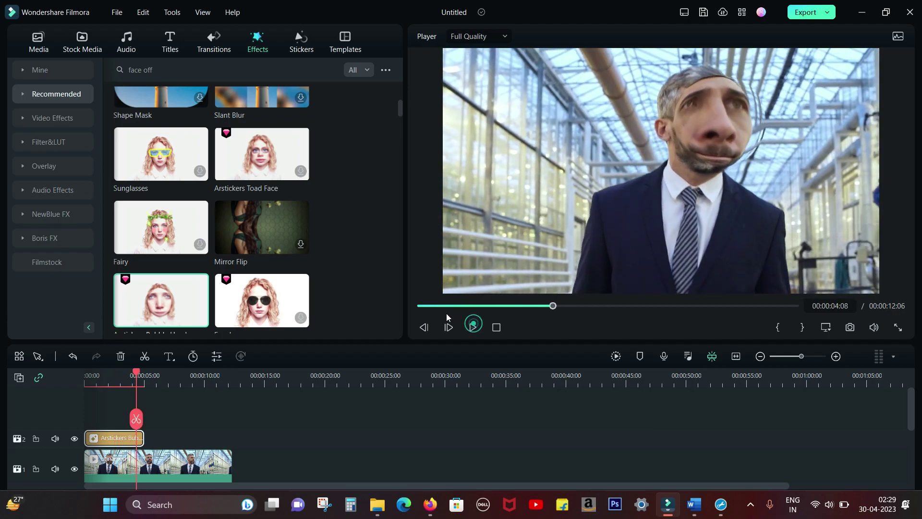
scroll(357, 248, down, 4)
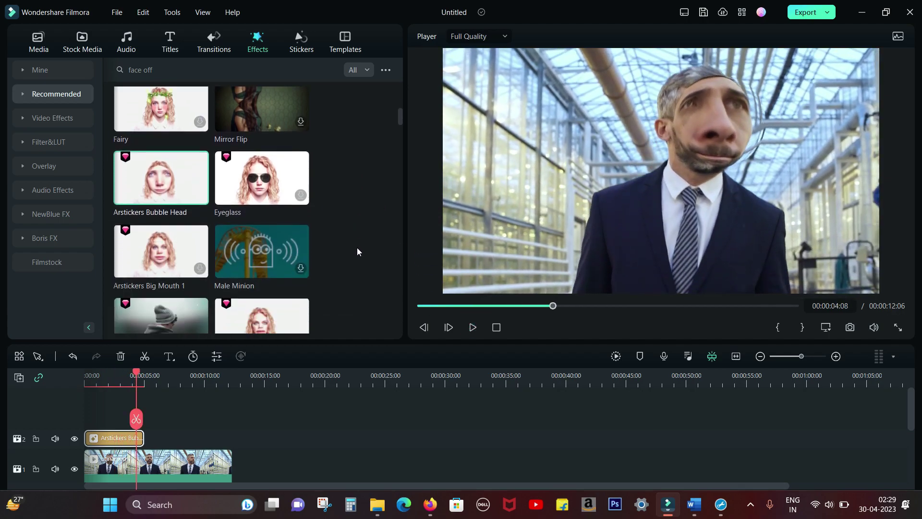
click(125, 440)
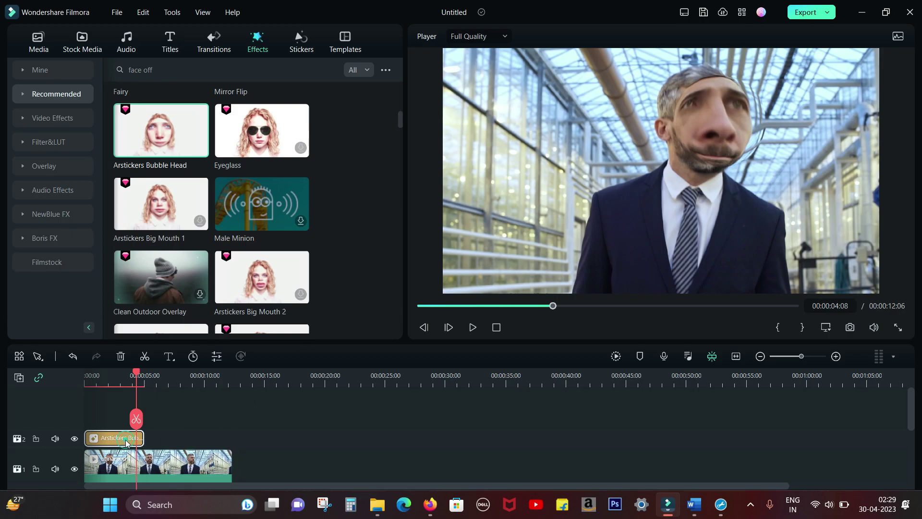
key(Delete)
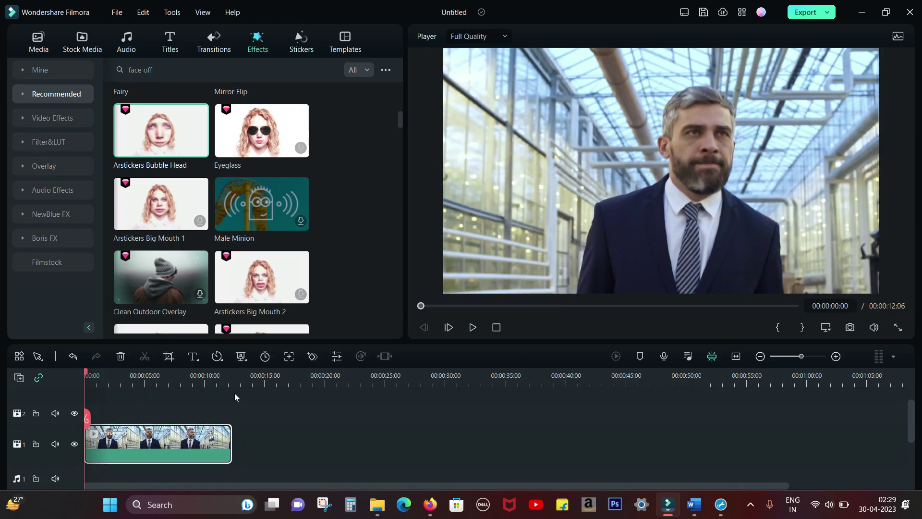
- Enable motion tracking, fit the tracking box over the man's face, and run the analysis
click(288, 356)
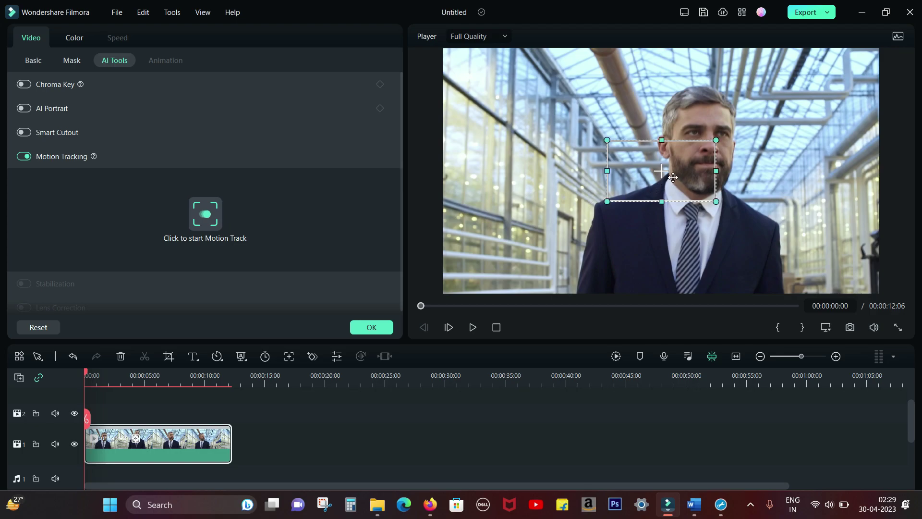
drag(681, 179, 720, 162)
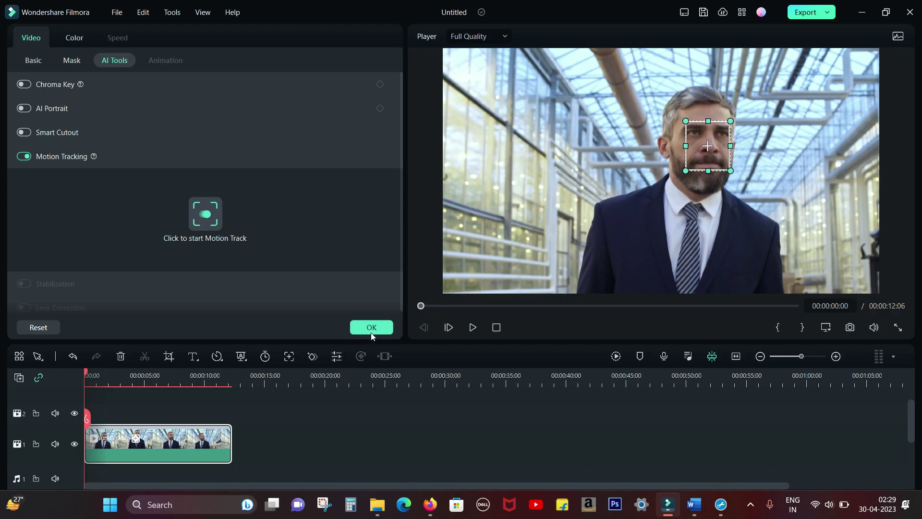
click(206, 222)
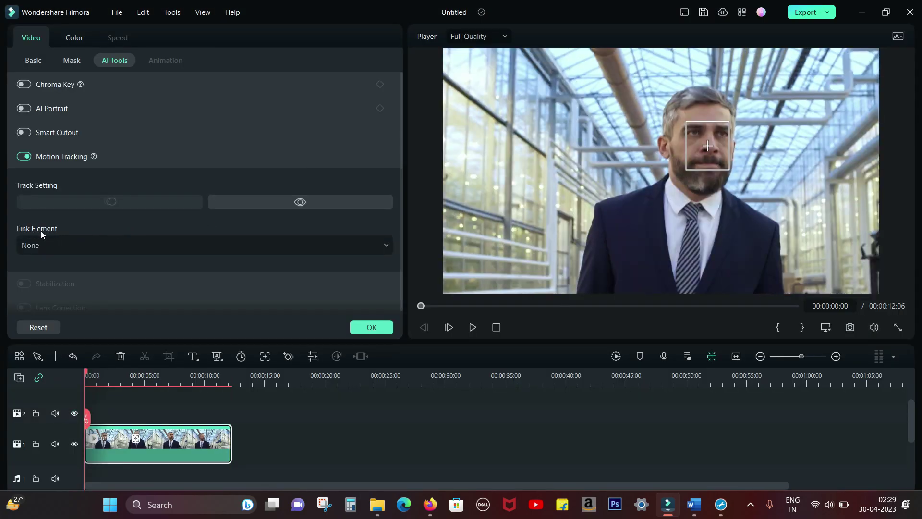
- Attach a mosaic to the tracked face, trying several styles and settling on vertical-streak blur
click(44, 244)
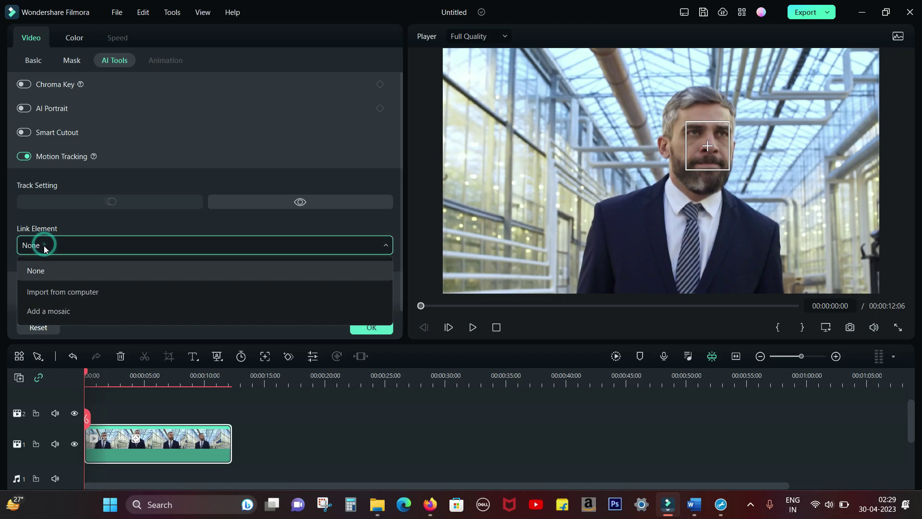
click(66, 310)
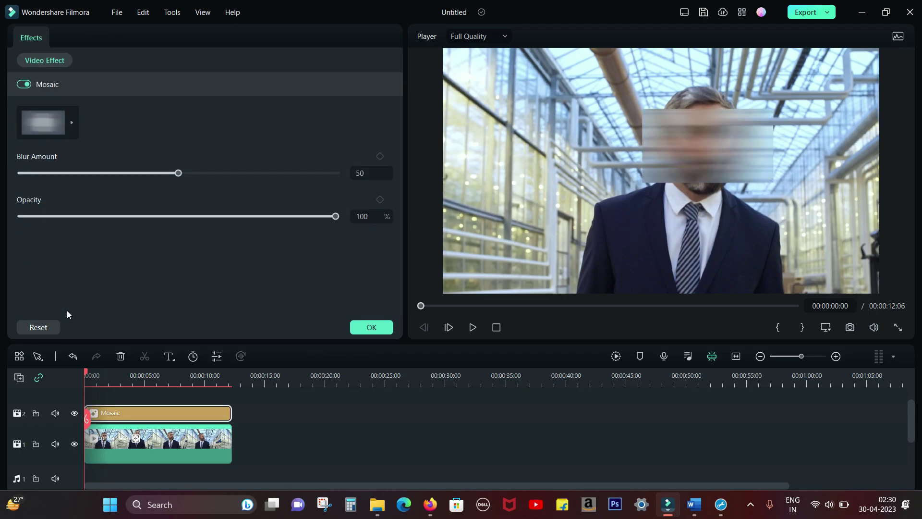
click(70, 128)
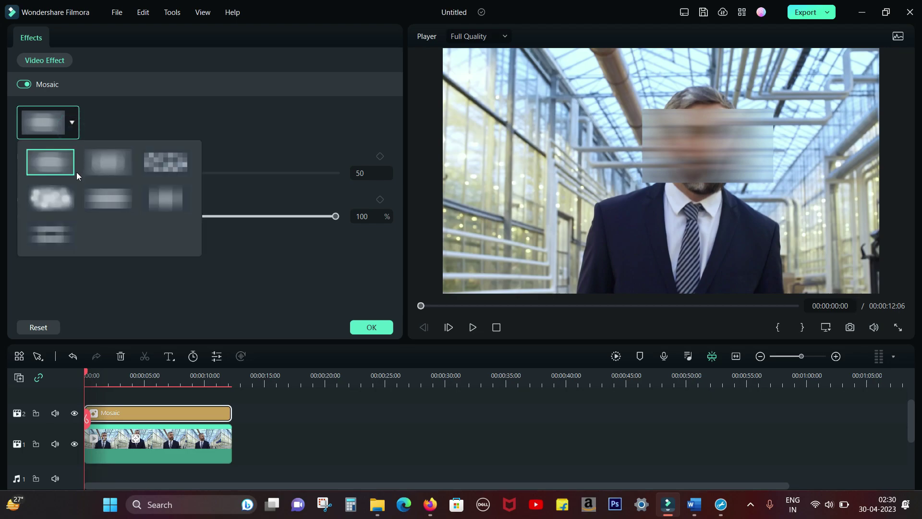
click(167, 164)
click(70, 124)
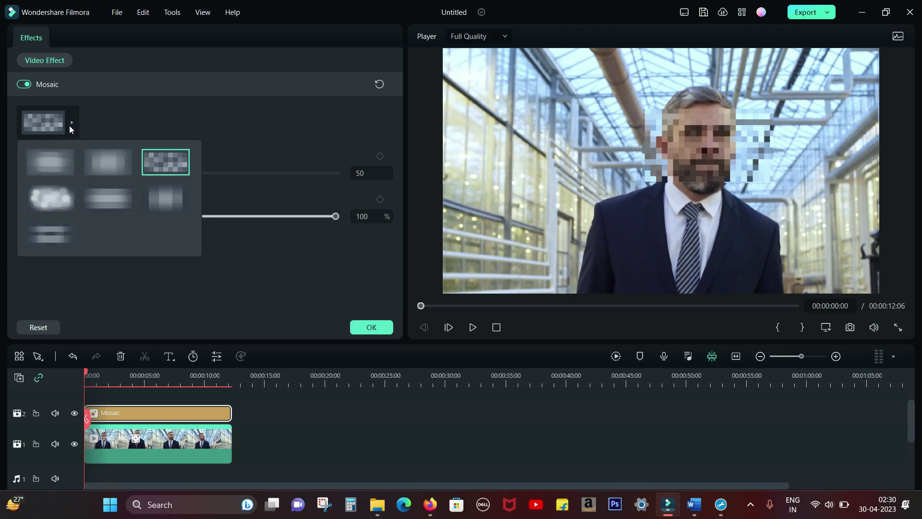
click(102, 194)
click(72, 122)
click(52, 197)
click(71, 120)
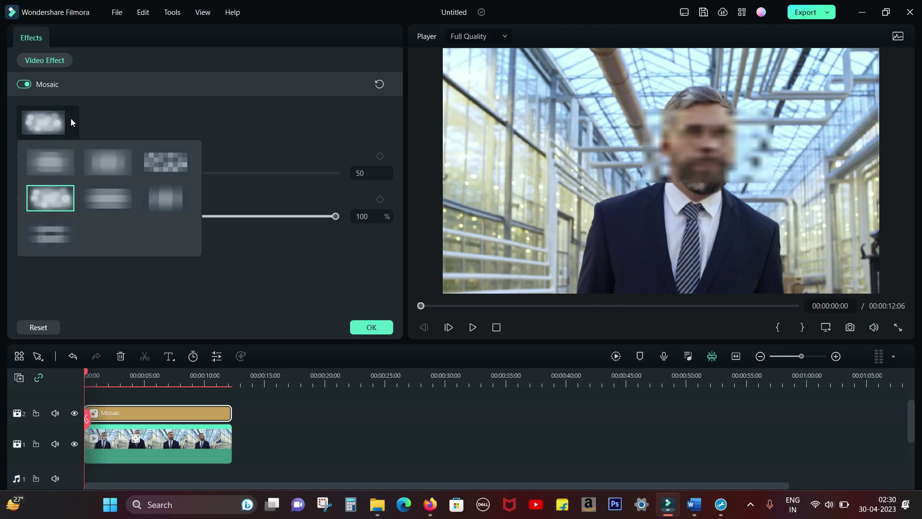
click(108, 167)
click(72, 122)
click(60, 226)
click(76, 134)
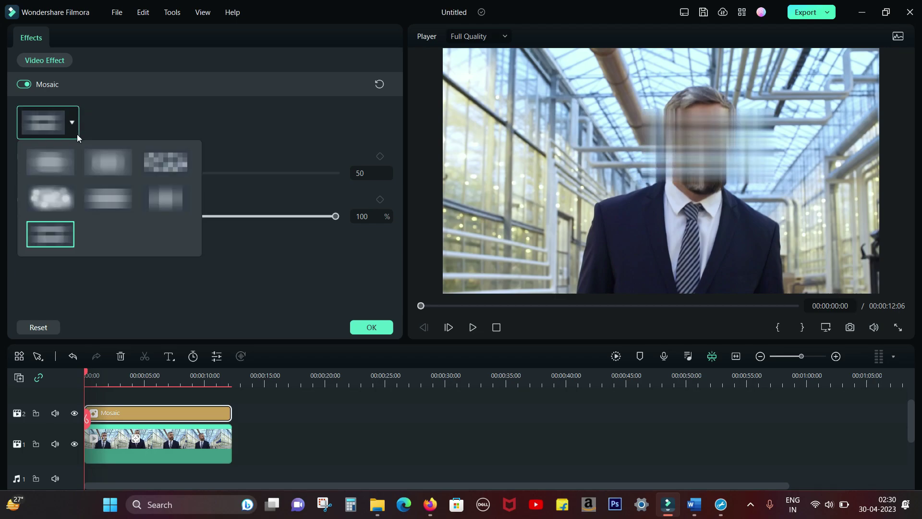
click(166, 201)
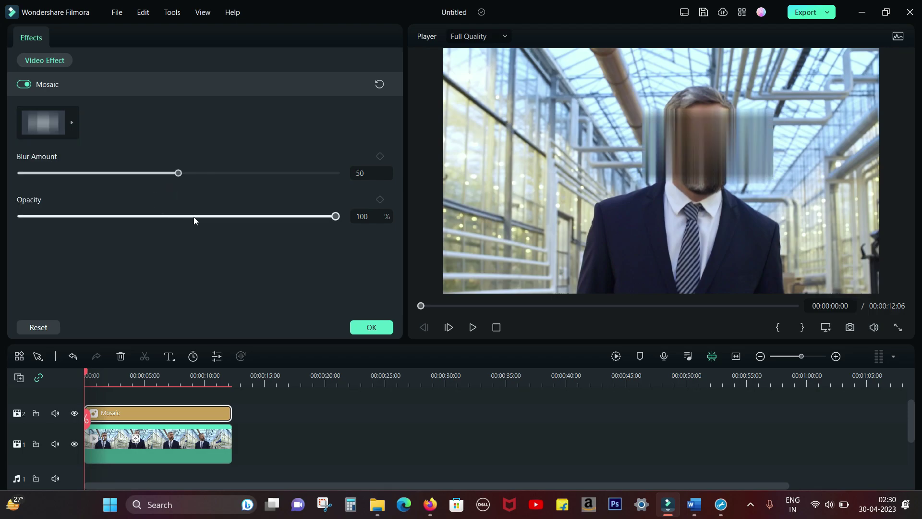
- Set mosaic opacity 78% and blur 57, narrow the box to the face, preview, then undo it
drag(194, 217, 265, 216)
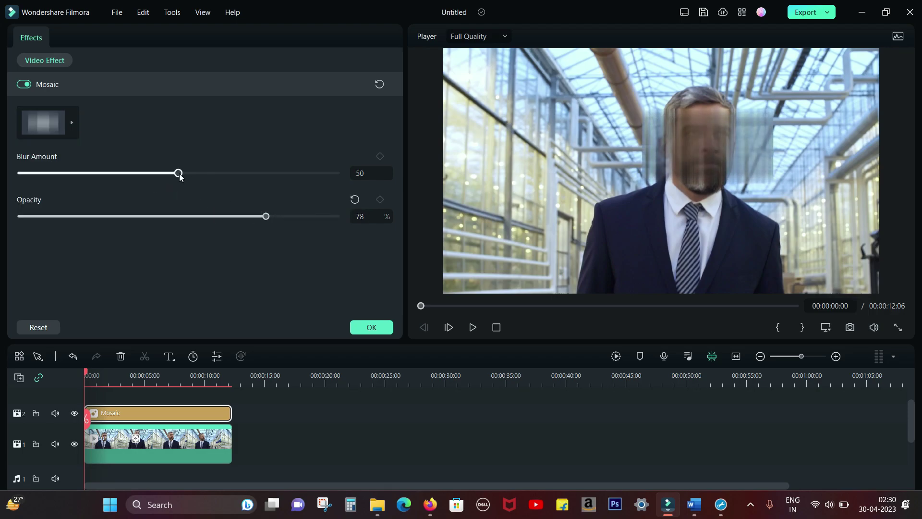
drag(197, 175, 201, 174)
click(722, 142)
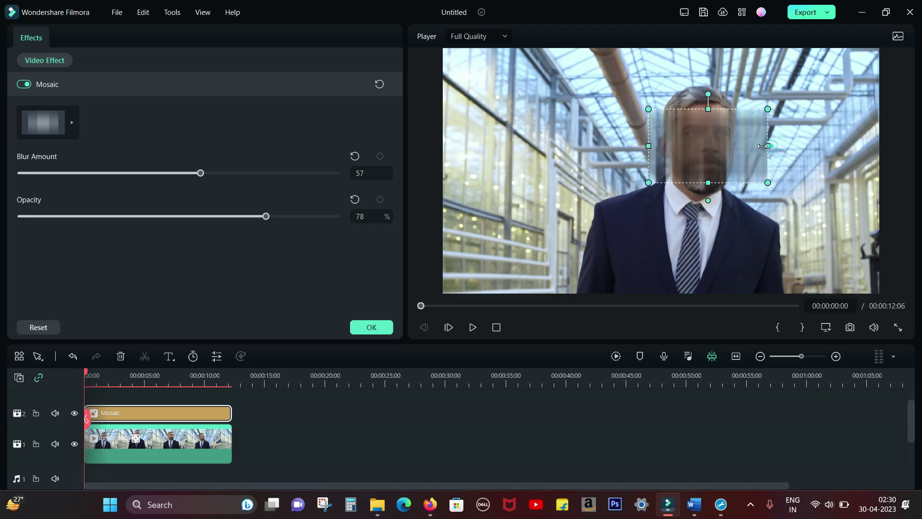
drag(763, 145, 740, 142)
click(371, 327)
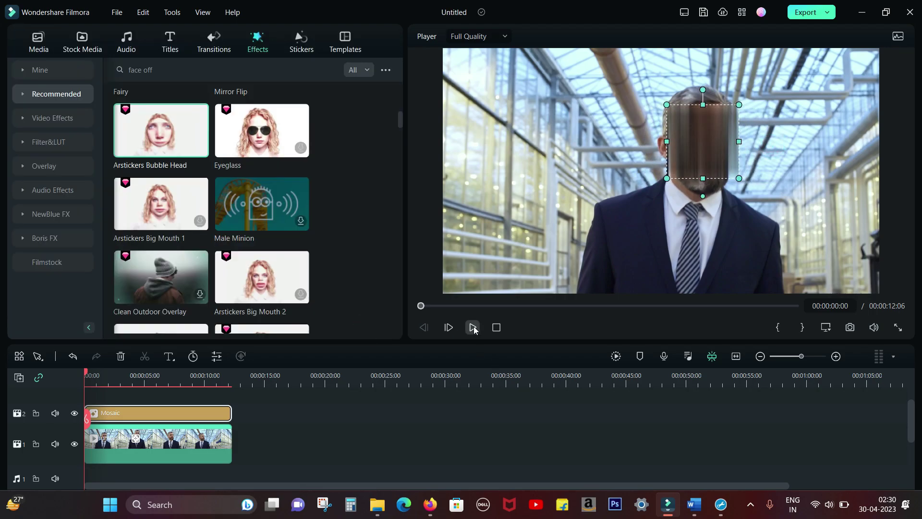
click(473, 327)
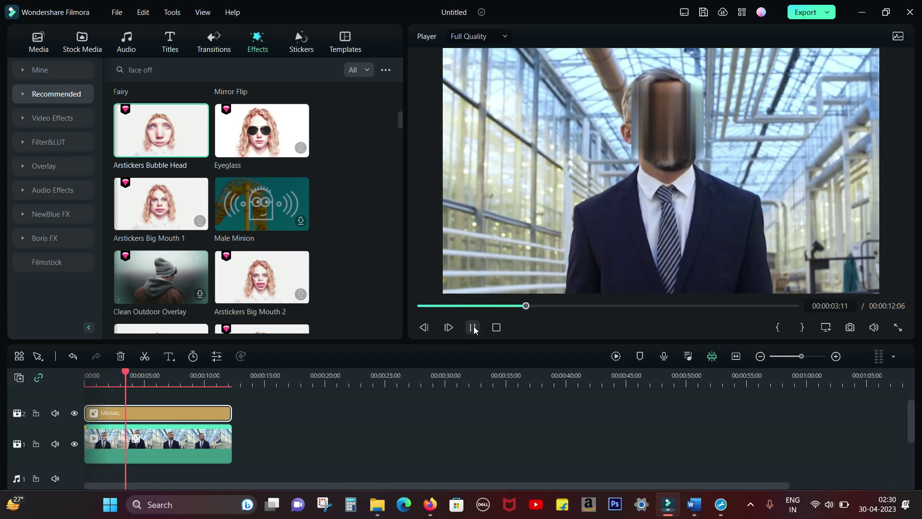
key(ctrl+z)
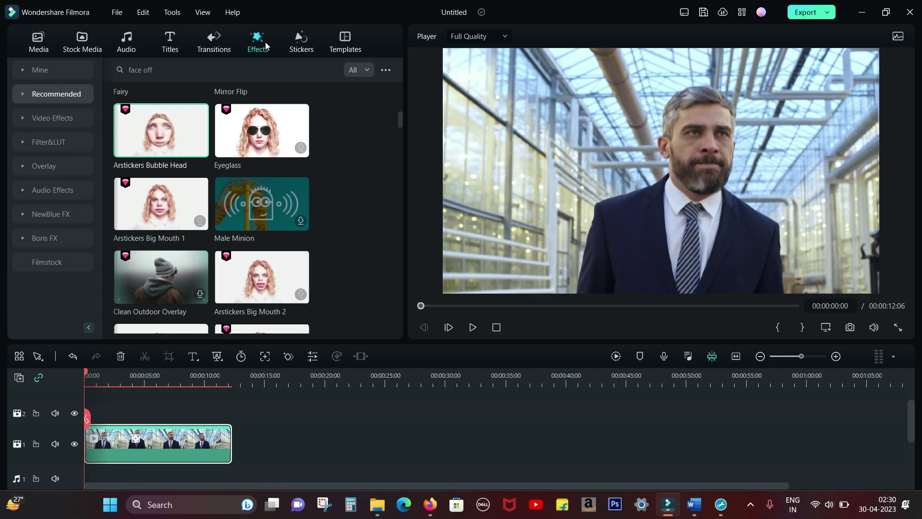
- Search stickers for 'smiley' and add the sunglasses smiley to track 2
click(301, 44)
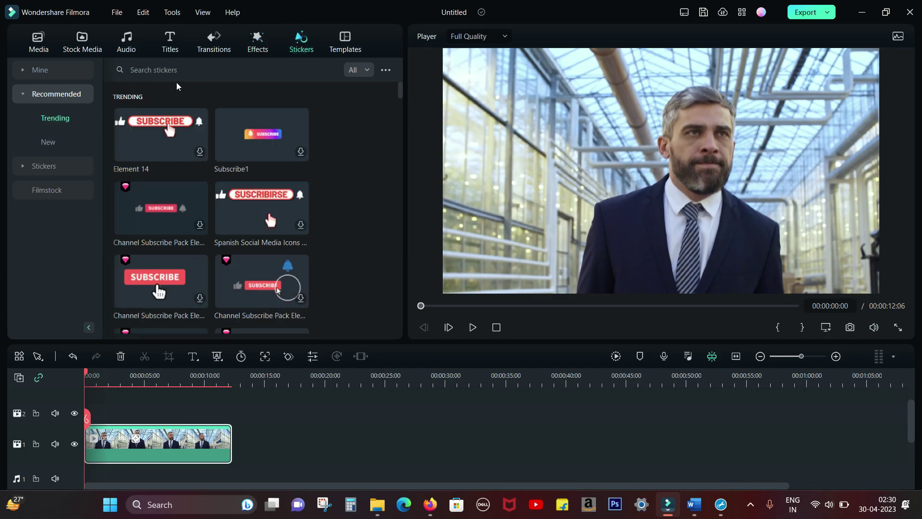
click(176, 70)
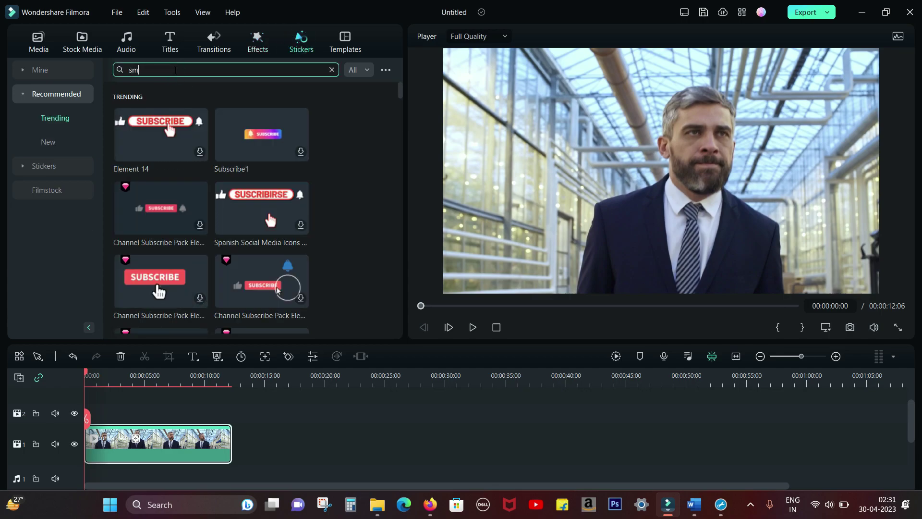
text(smiley)
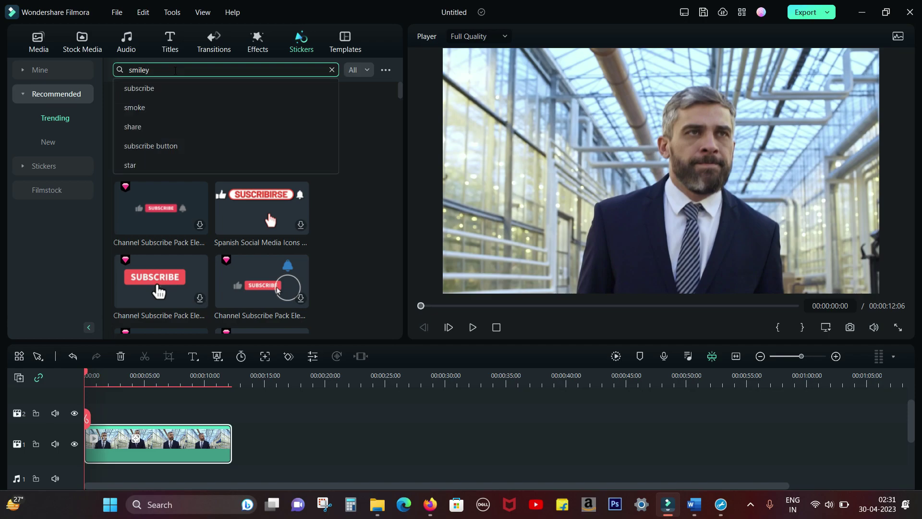
key(Return)
scroll(349, 166, down, 5)
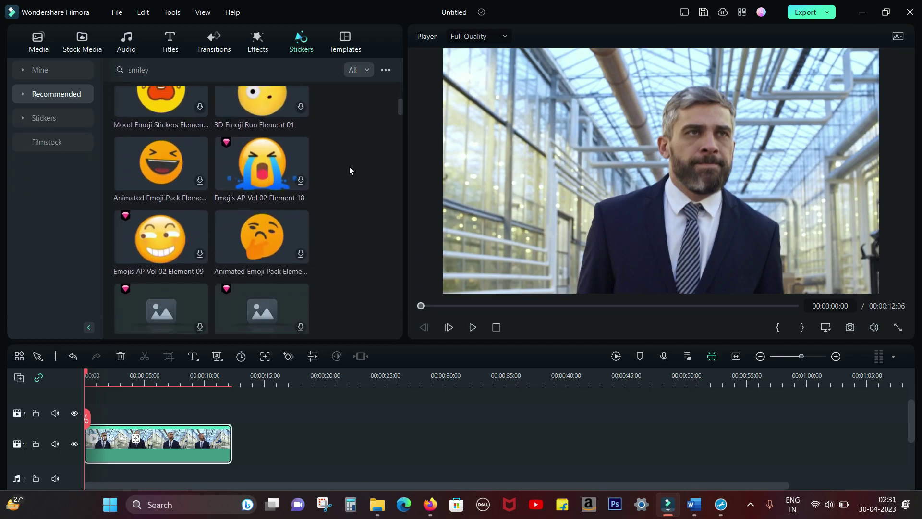
scroll(349, 167, down, 3)
scroll(350, 166, up, 3)
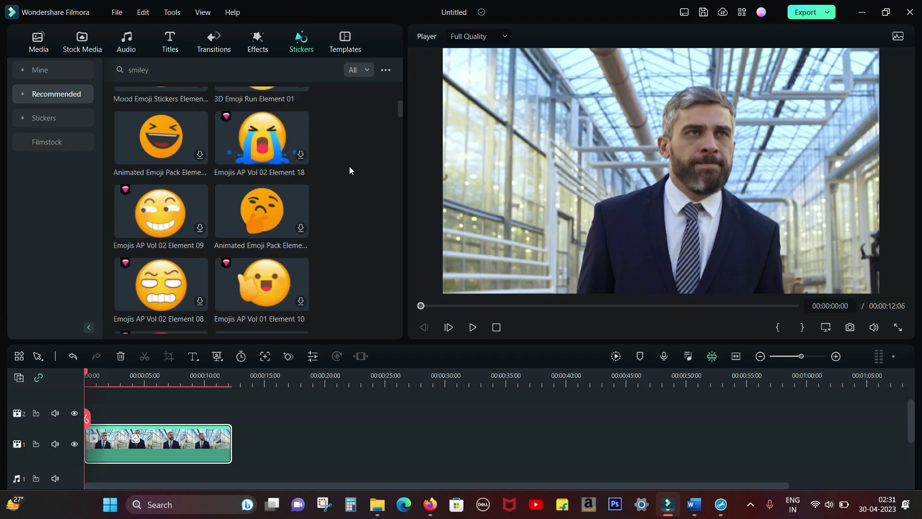
click(169, 116)
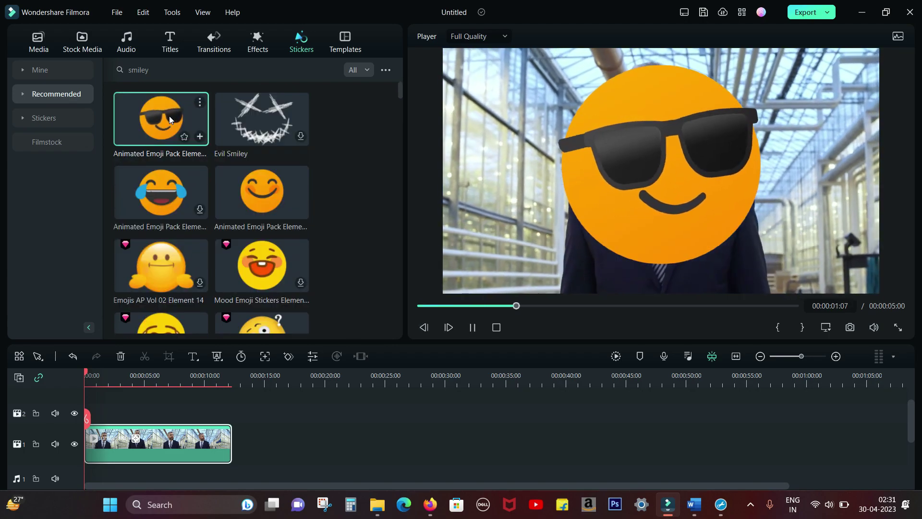
drag(169, 116, 91, 407)
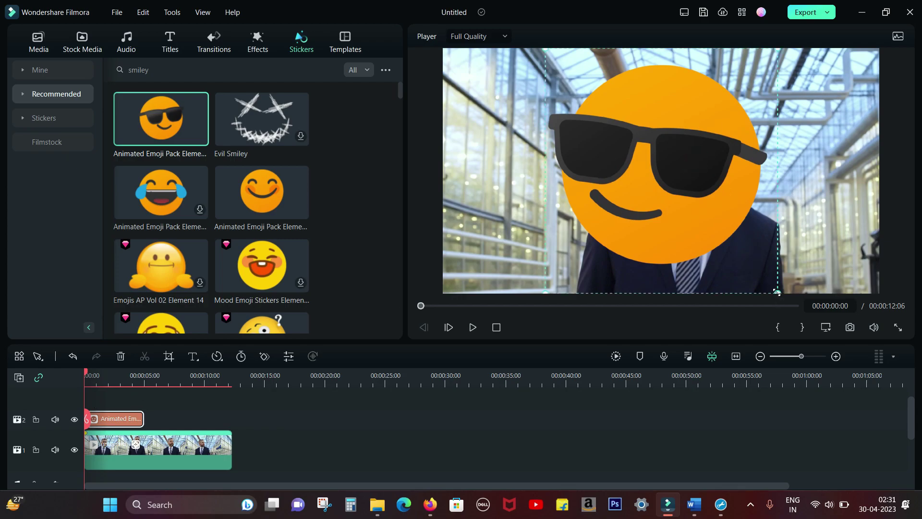
- Shrink the sunglasses sticker onto the man's face and turn on motion tracking for the video
drag(776, 291, 692, 196)
drag(642, 156, 724, 169)
click(120, 444)
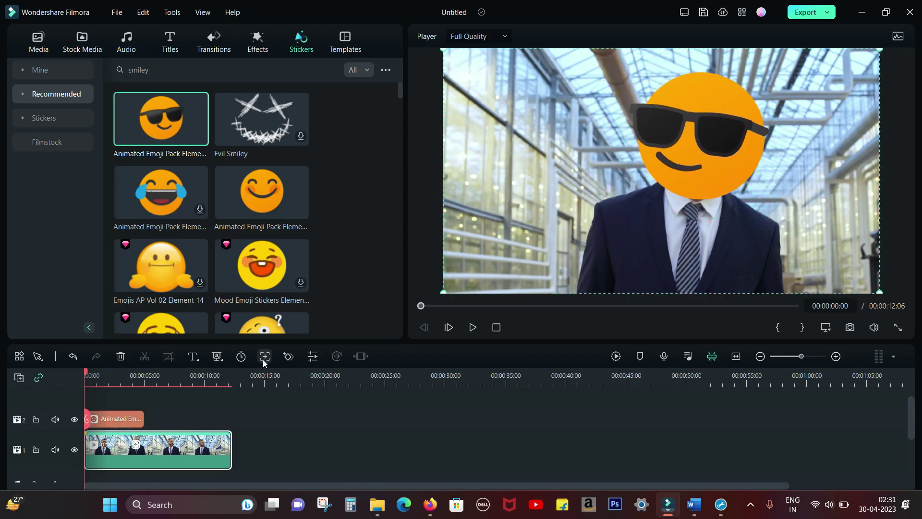
click(264, 355)
- Link the sunglasses sticker (Animated Emoji Pack) to the face track and play it back to check
click(40, 250)
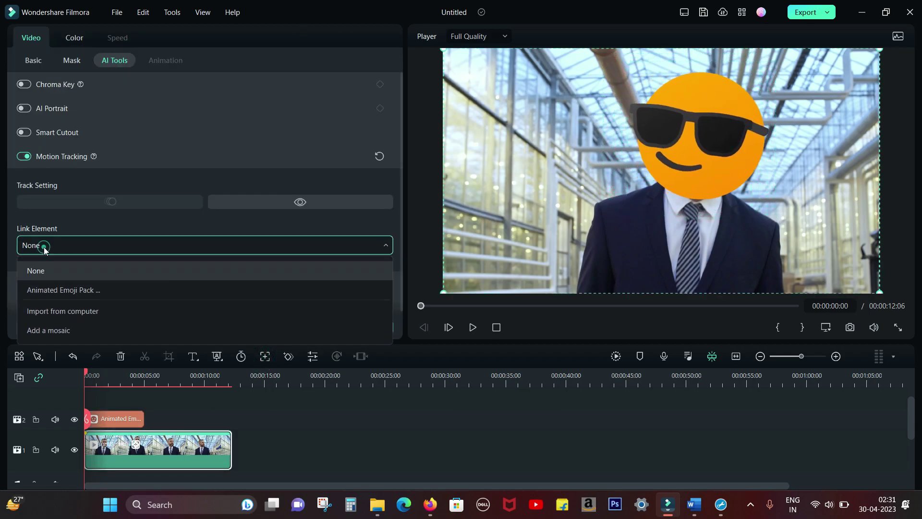
click(52, 291)
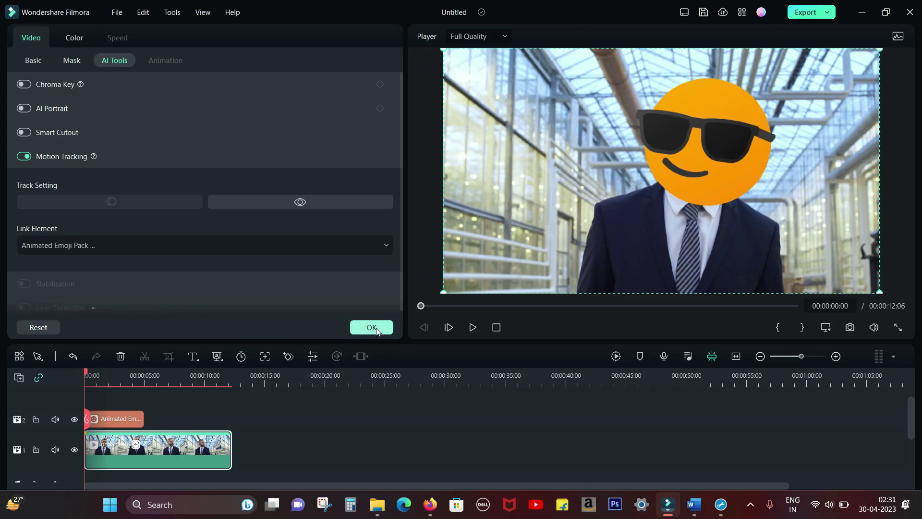
click(371, 327)
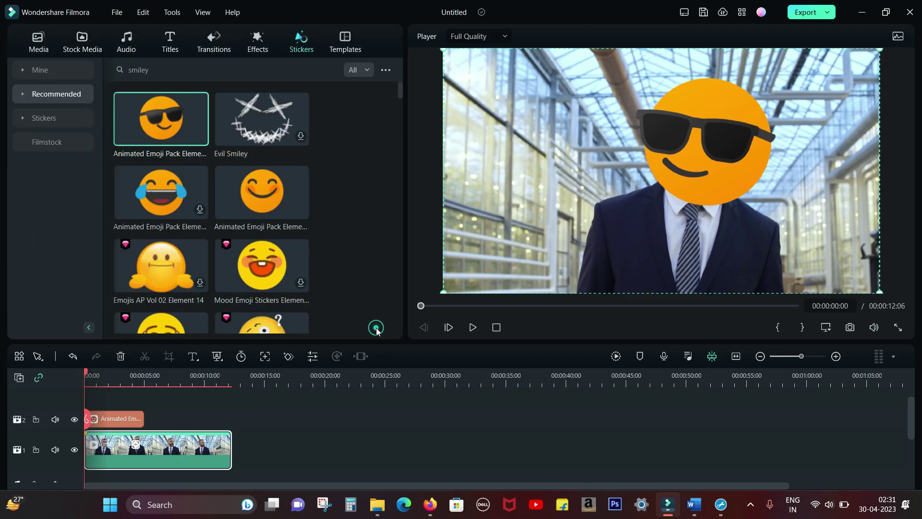
click(473, 328)
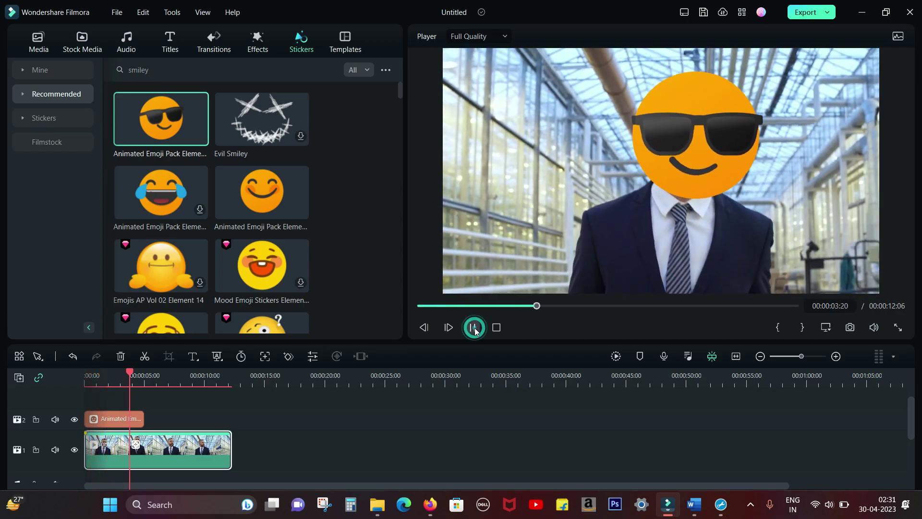
click(474, 328)
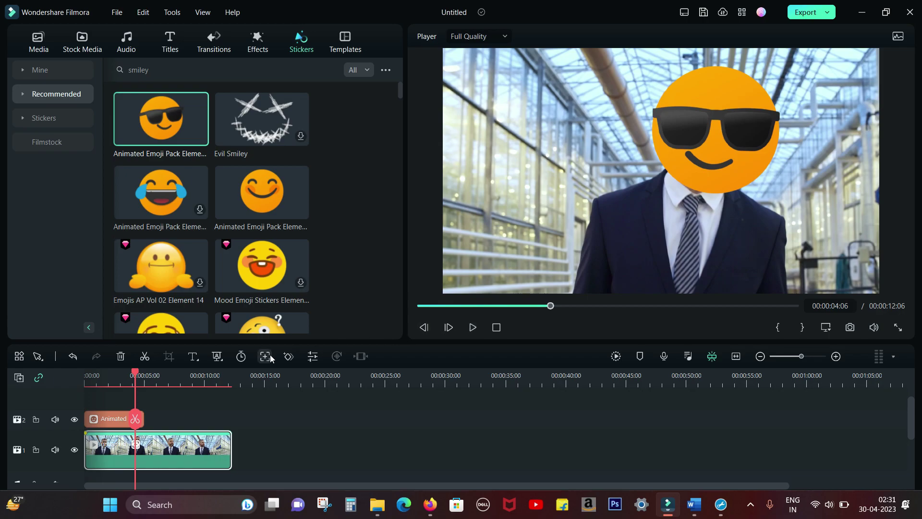
drag(135, 373, 83, 374)
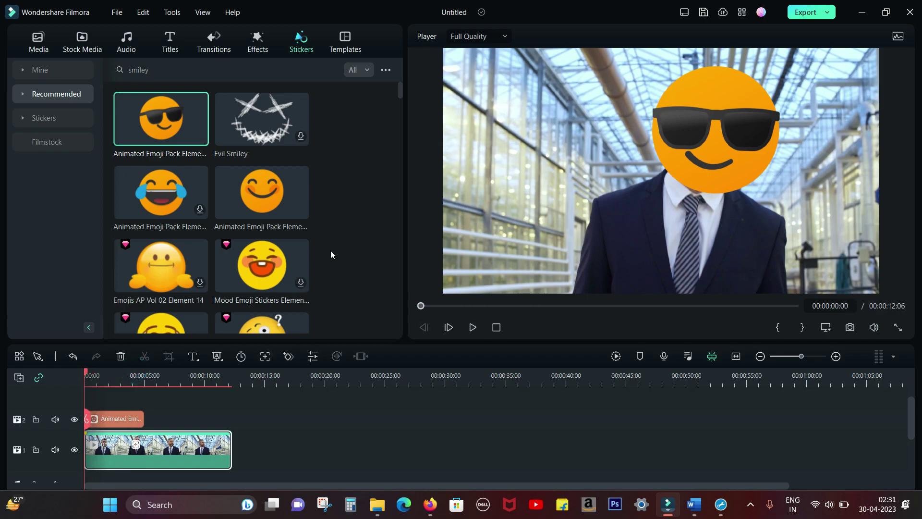
scroll(362, 206, down, 2)
scroll(362, 210, down, 2)
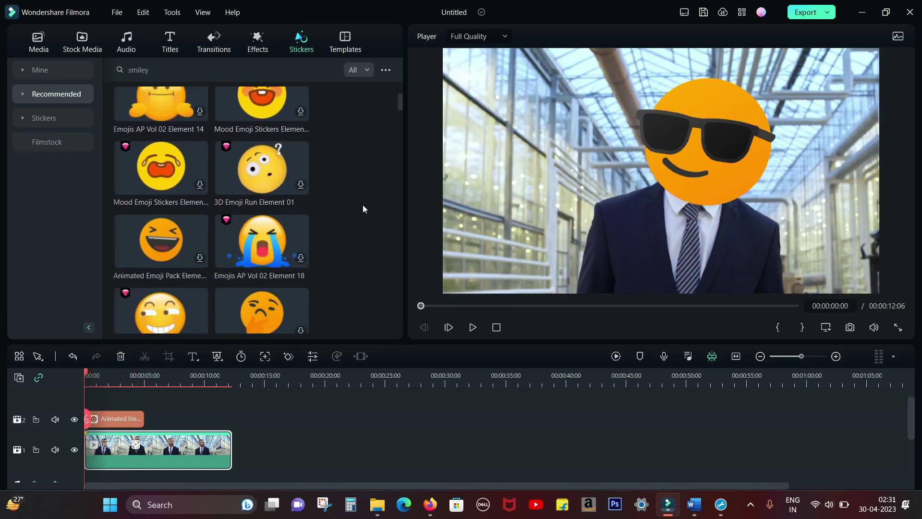
scroll(364, 208, down, 3)
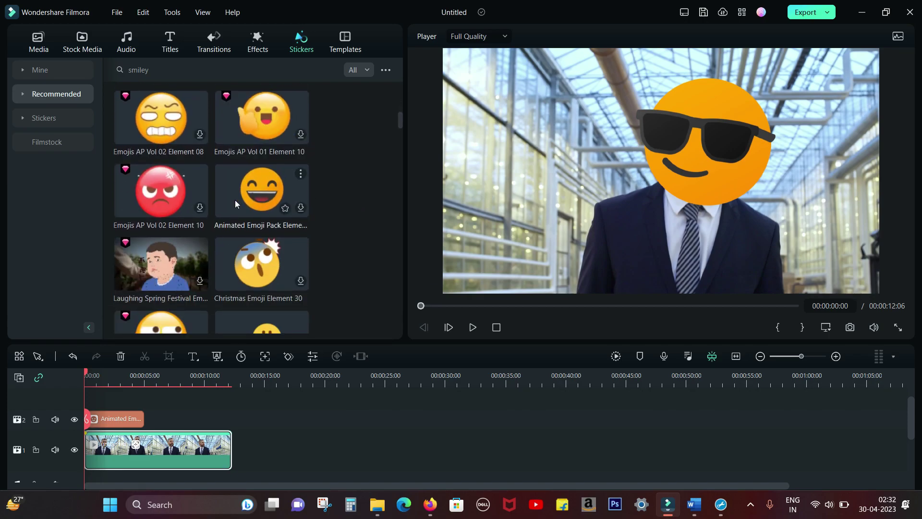
- Add the angry red emoji (Emojis AP Vol 02 Element 10) to track 2, sized over the face
drag(156, 192, 157, 434)
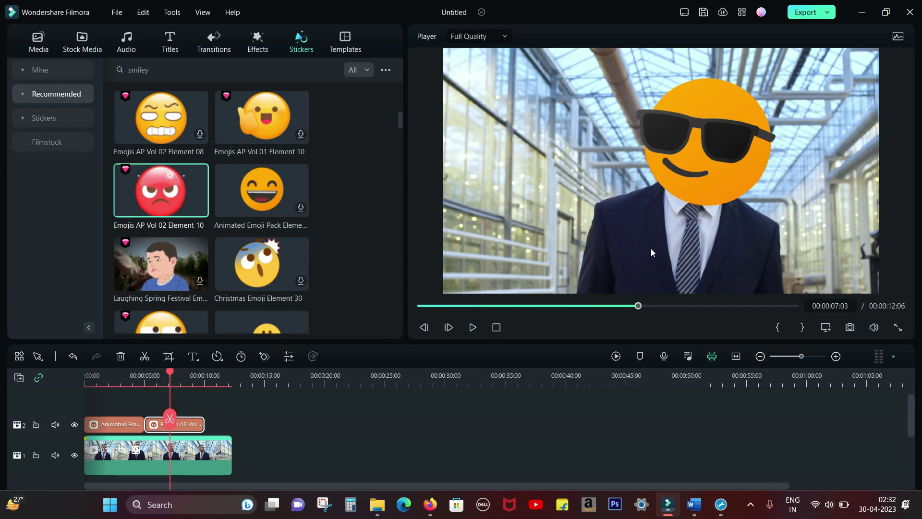
double_click(666, 195)
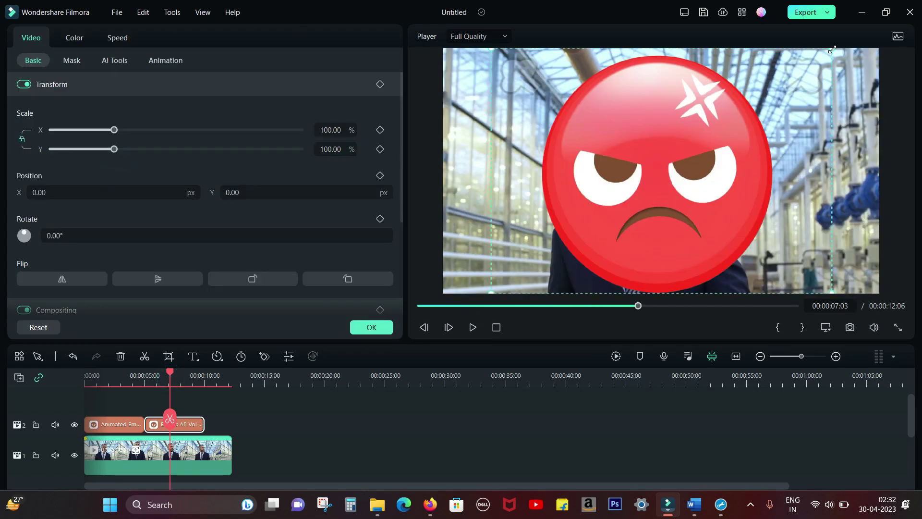
drag(832, 48, 673, 197)
drag(594, 240, 672, 172)
- Link the angry emoji to the face motion track and play back from about 5 seconds
click(221, 459)
click(112, 243)
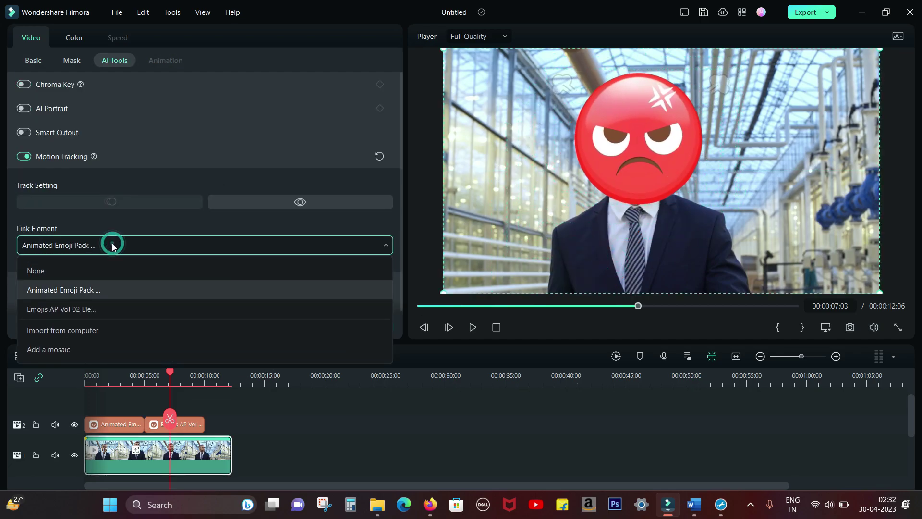
click(86, 308)
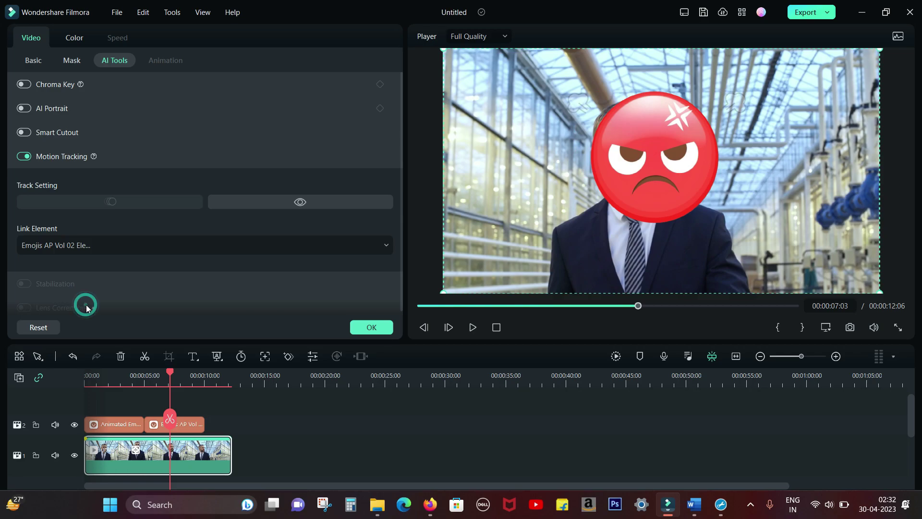
drag(151, 377, 149, 376)
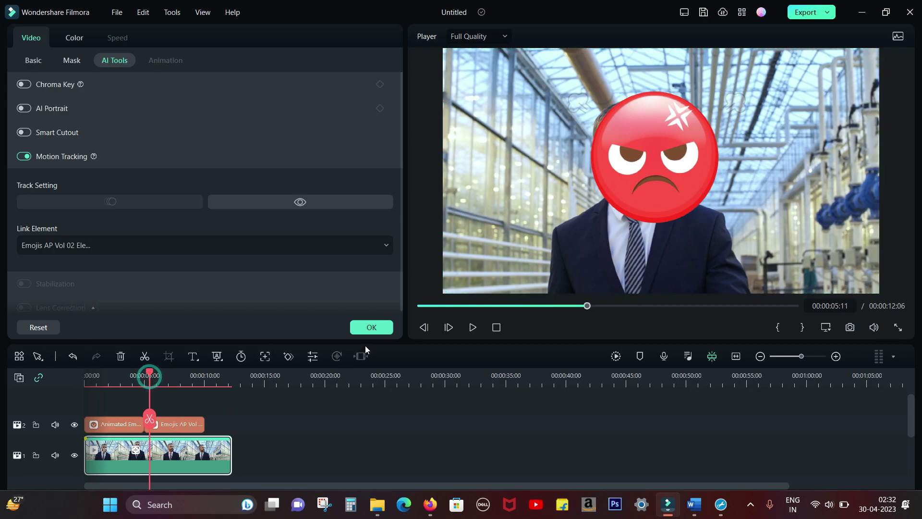
click(371, 329)
click(473, 328)
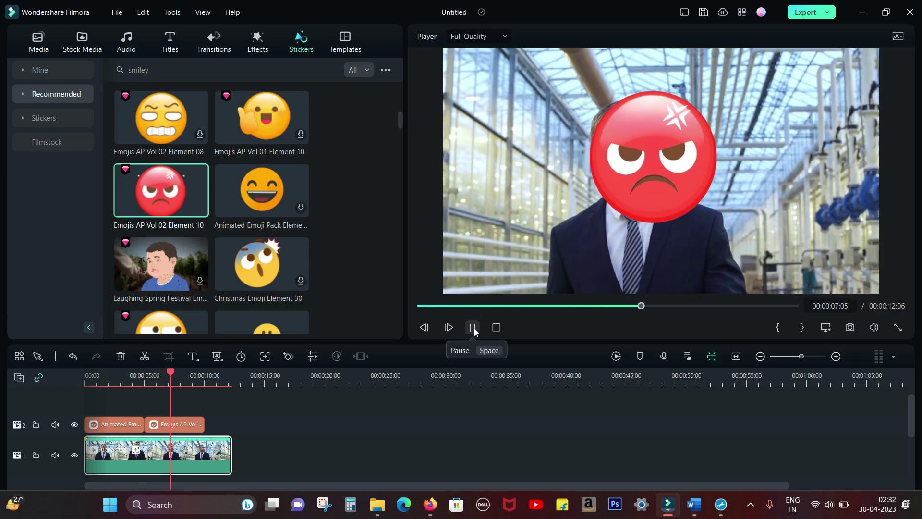
click(474, 328)
click(145, 375)
click(725, 181)
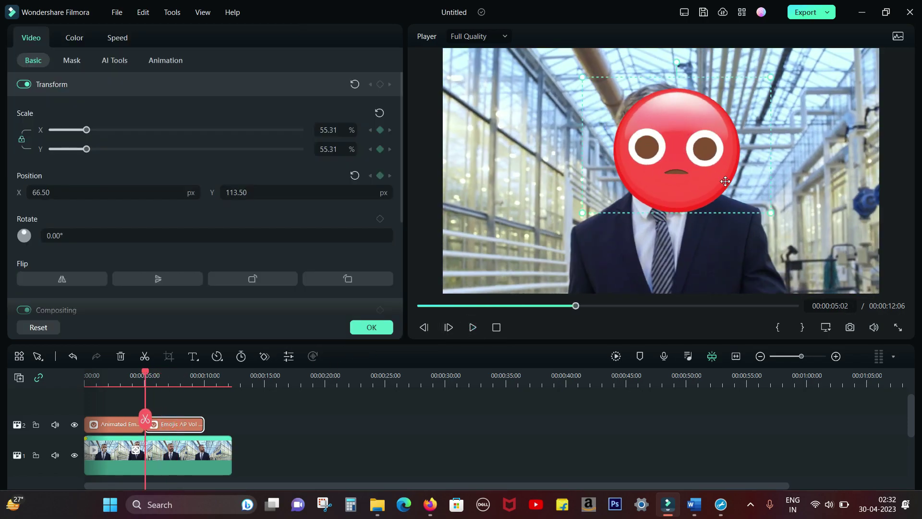
click(371, 327)
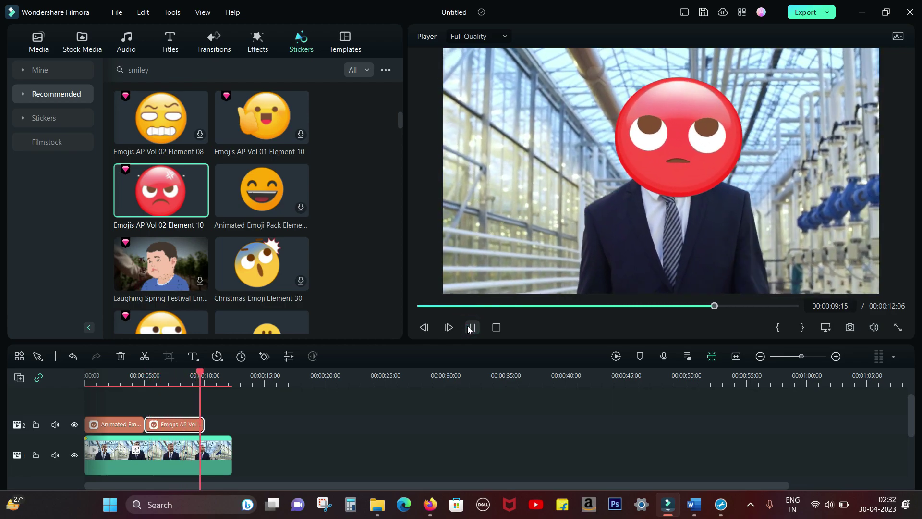
click(469, 327)
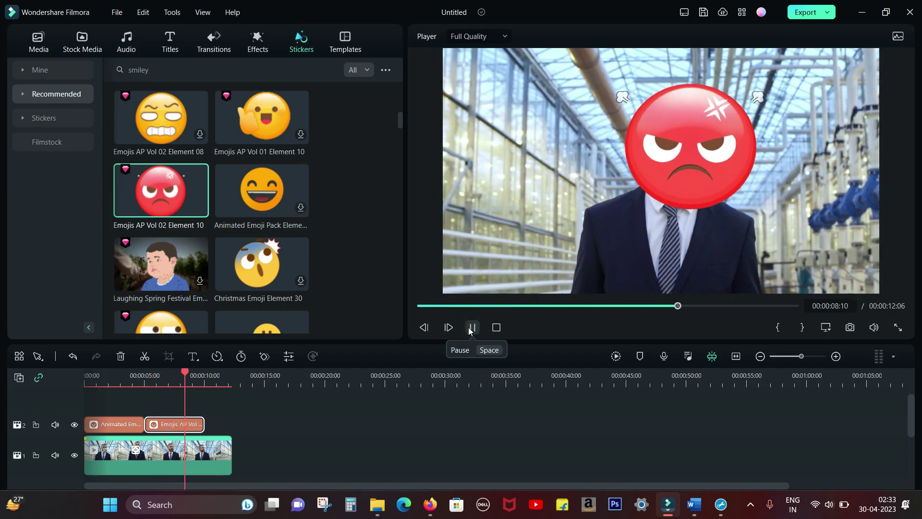
click(472, 327)
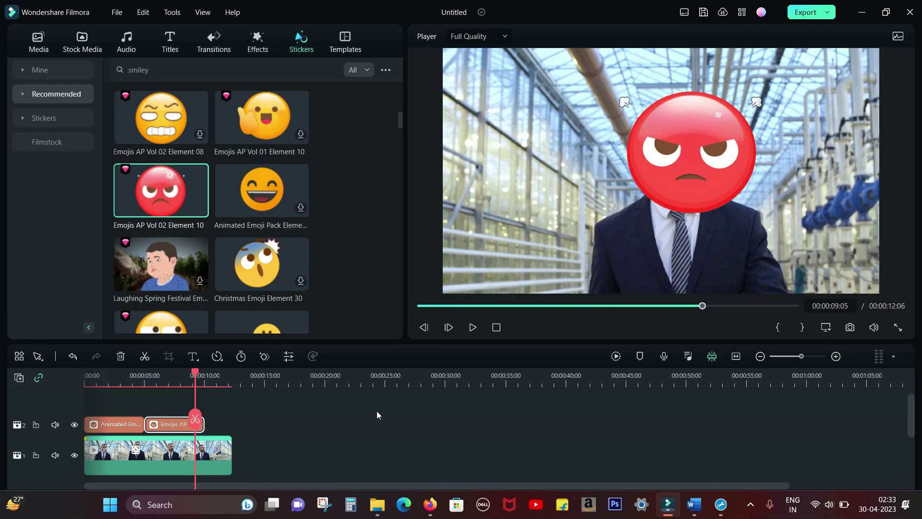